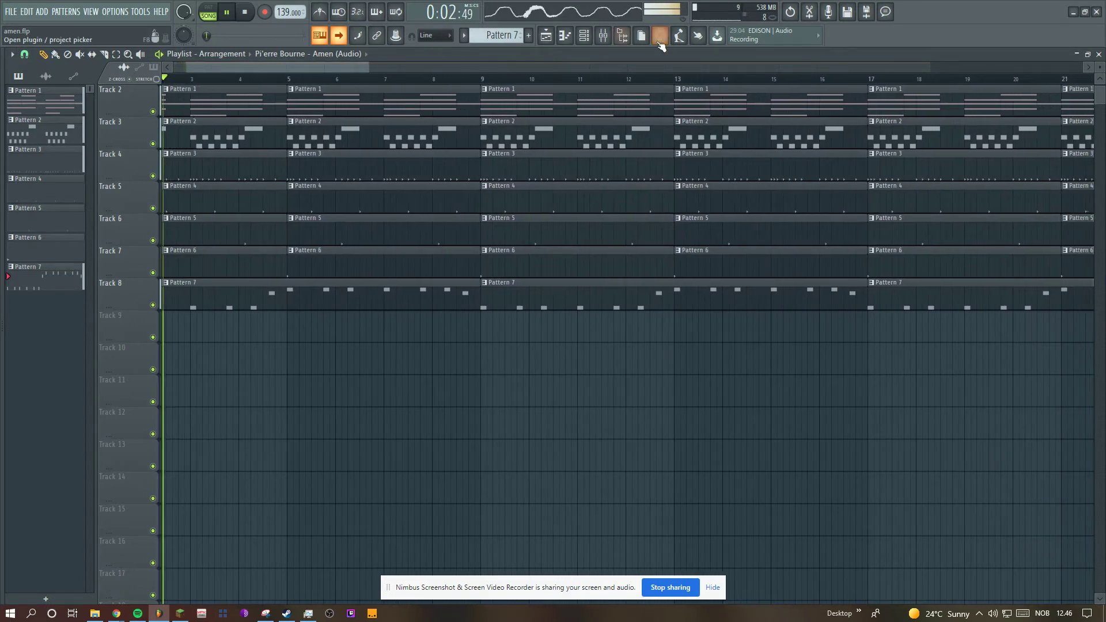
Step: Stop the song, select Pattern 1, switch to pattern playback mode and show the whole arrangement
{"action": "key", "text": "space"}
{"action": "left_click", "coordinate": [70, 104]}
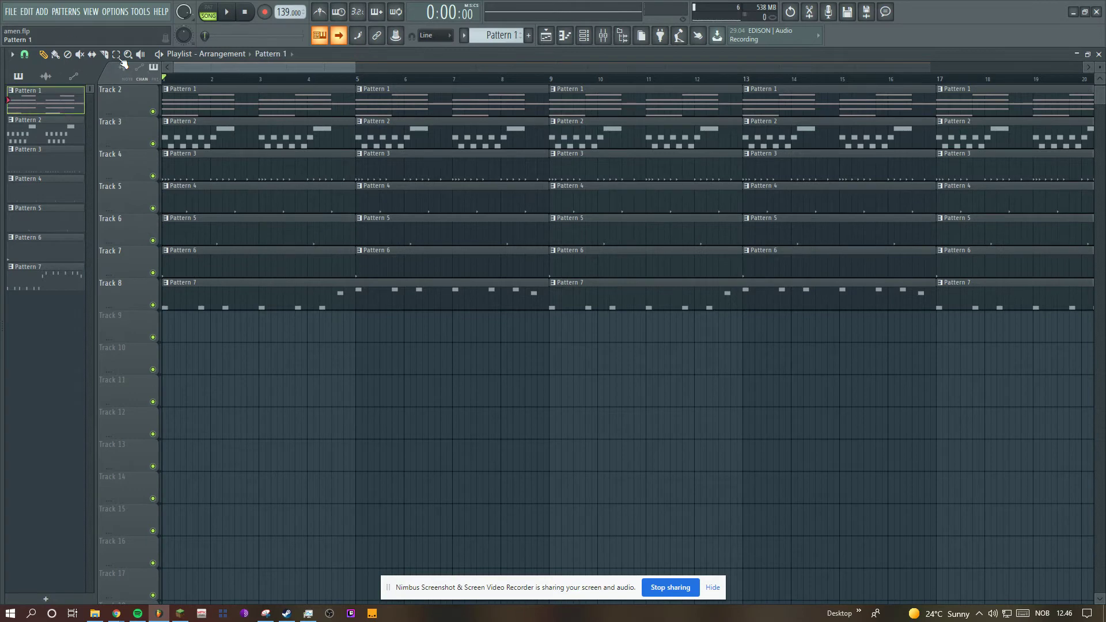
{"action": "left_click", "coordinate": [208, 8]}
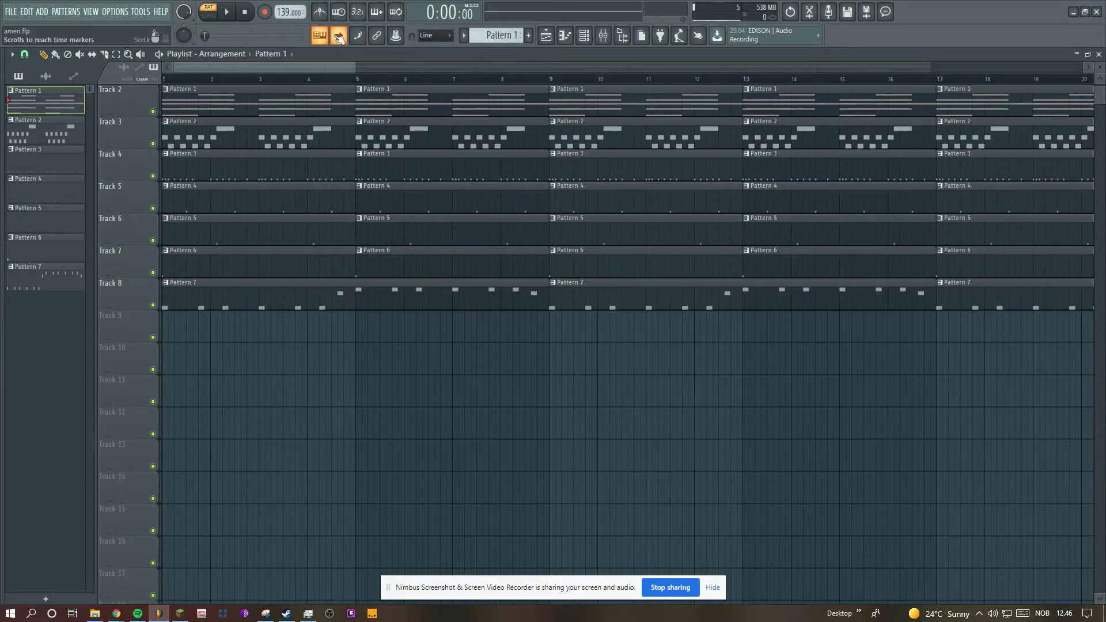
{"action": "left_click_drag", "start_coordinate": [355, 67], "coordinate": [1032, 259]}
{"action": "scroll", "coordinate": [1014, 254], "scroll_direction": "up", "scroll_amount": 1}
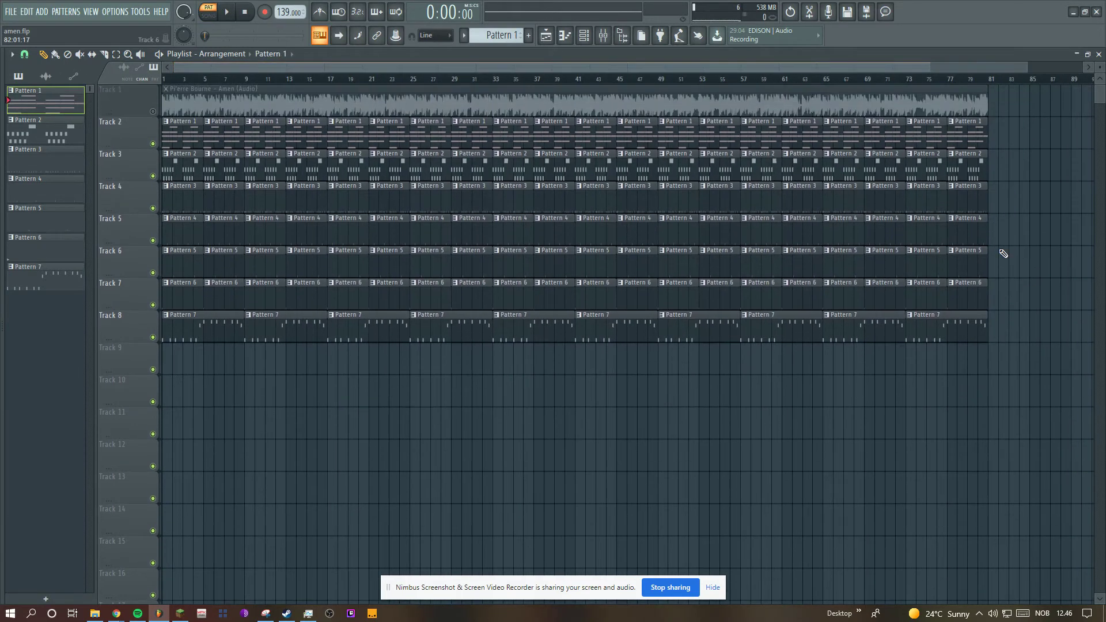
Step: Open Pattern 1's Morphine chords in the piano roll and play them
{"action": "left_click", "coordinate": [566, 35]}
{"action": "key", "text": "space"}
{"action": "scroll", "coordinate": [411, 164], "scroll_direction": "down", "scroll_amount": 3}
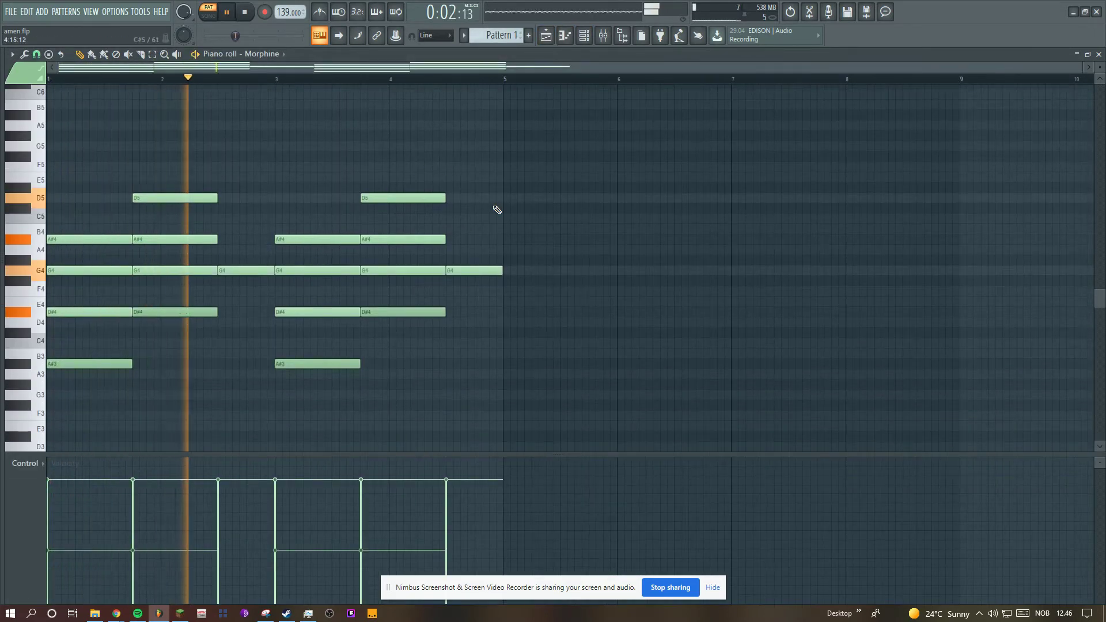
Step: Inspect the Morphine synth's settings and the Fruity parametric EQ 2 on mixer insert 1
{"action": "left_click", "coordinate": [585, 36]}
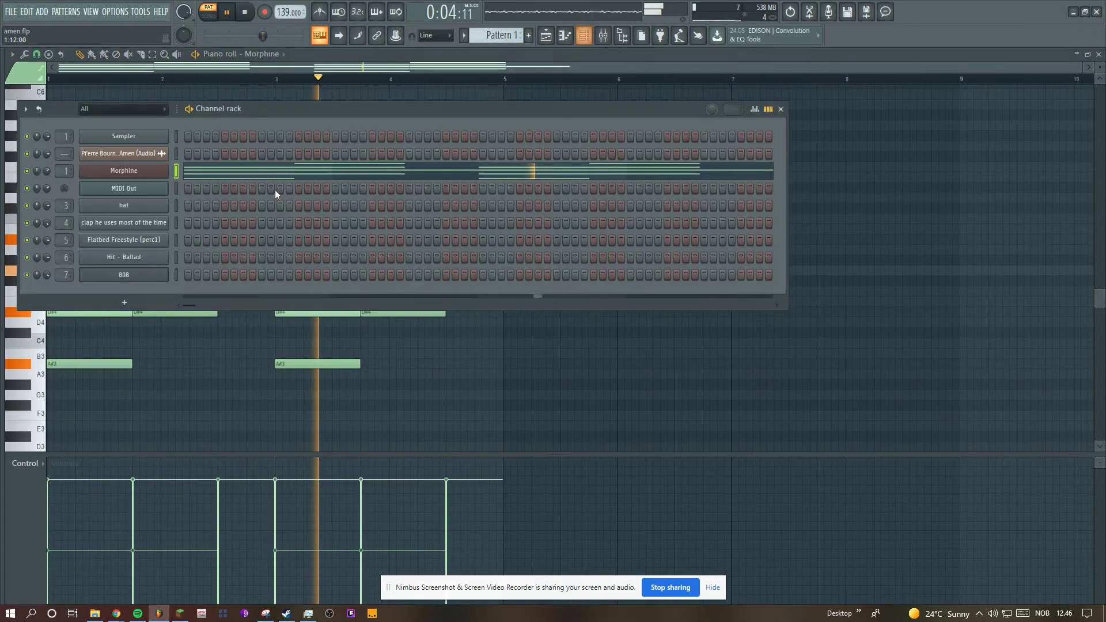
{"action": "left_click", "coordinate": [153, 169]}
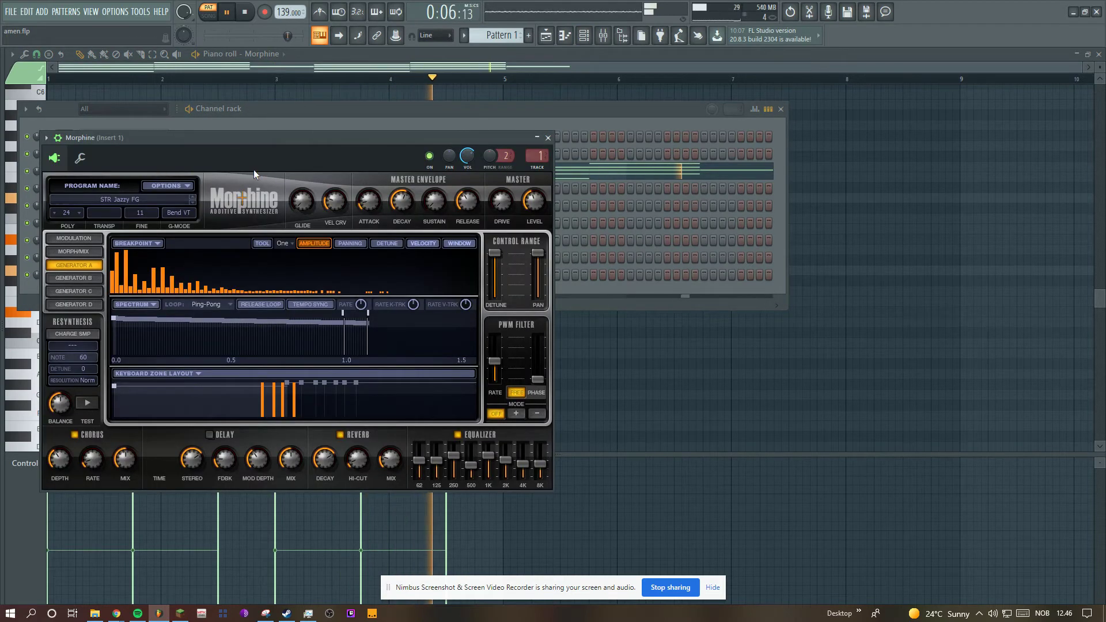
{"action": "left_click", "coordinate": [606, 36]}
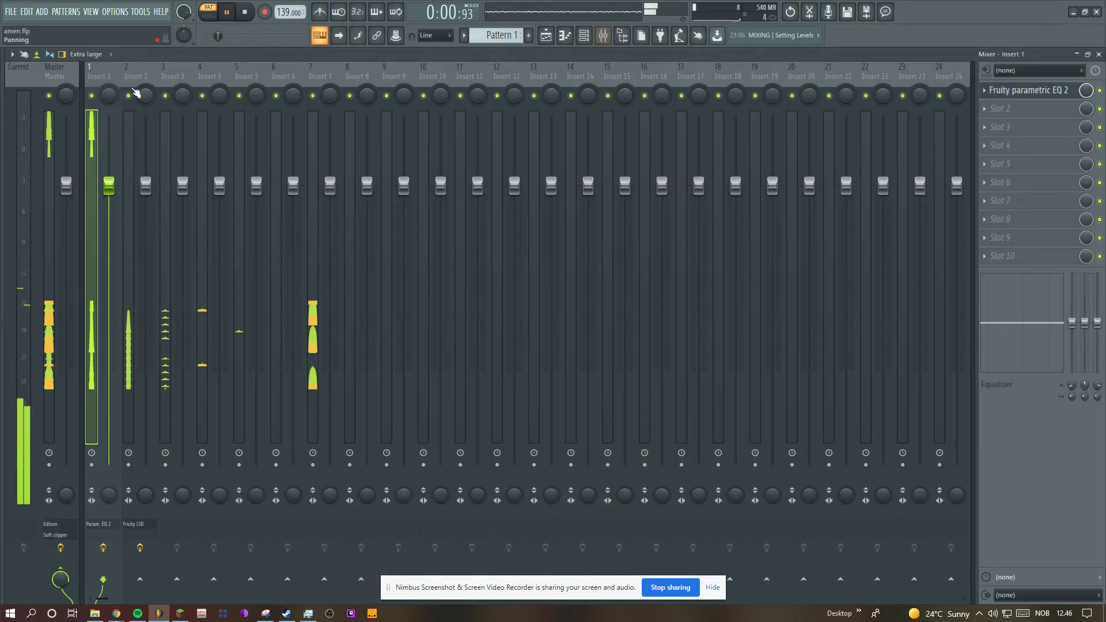
{"action": "left_click", "coordinate": [1030, 91]}
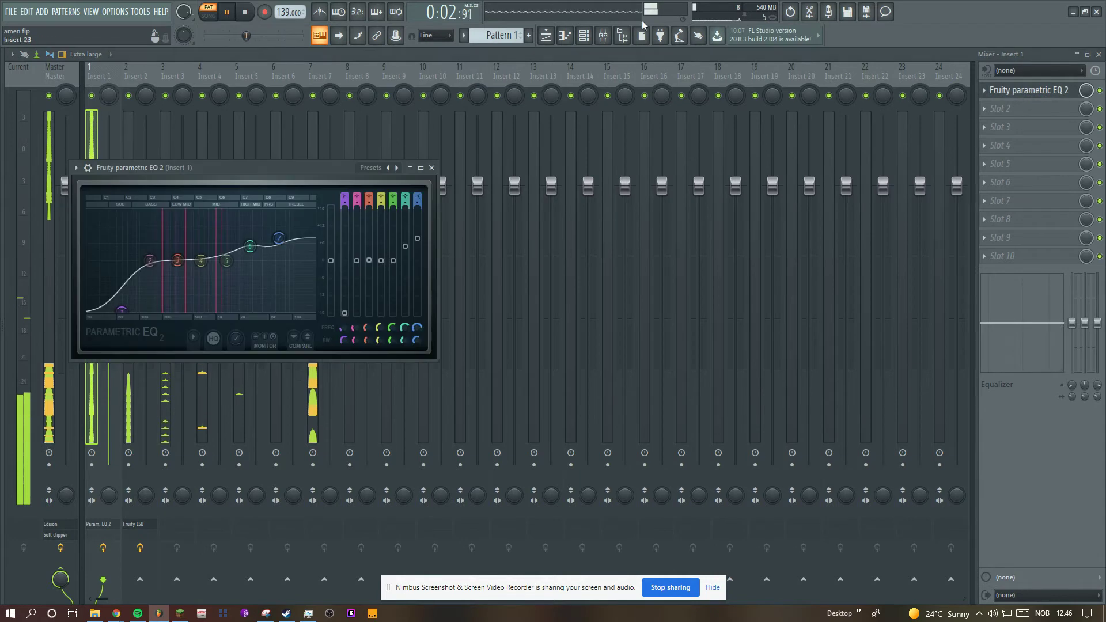
Step: Return to the piano roll and play Pattern 2's MIDI Out melody
{"action": "left_click", "coordinate": [564, 36]}
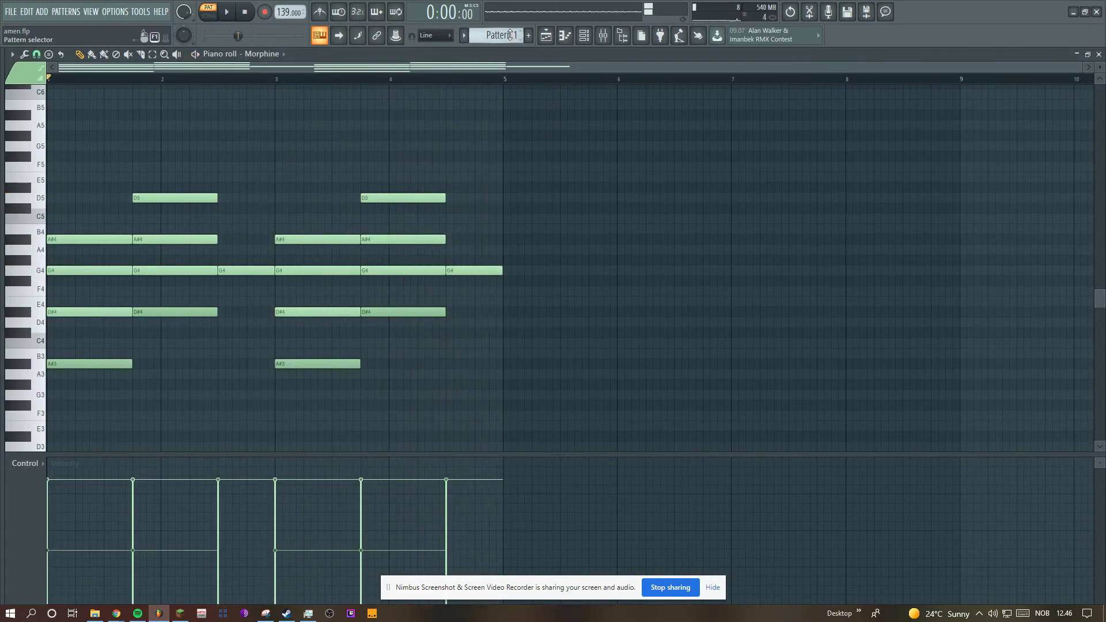
{"action": "scroll", "coordinate": [512, 35], "scroll_direction": "down", "scroll_amount": 1}
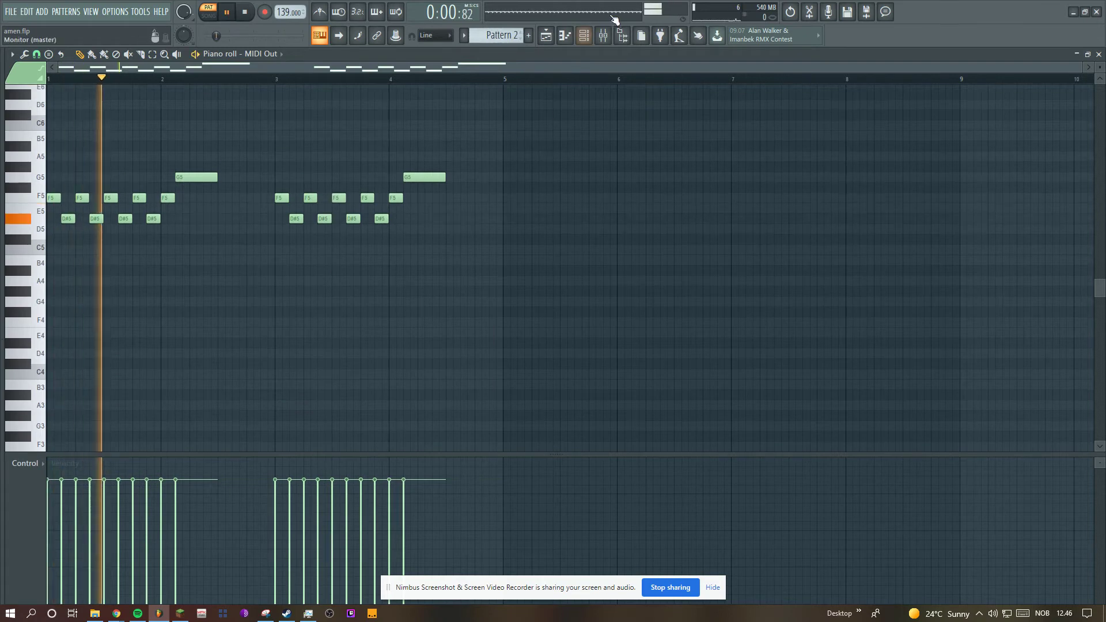
{"action": "scroll", "coordinate": [307, 197], "scroll_direction": "up", "scroll_amount": 1}
Step: Inspect the MIDI Out channel's settings and the Fruity LSD effect on mixer insert 2
{"action": "key", "text": "F6"}
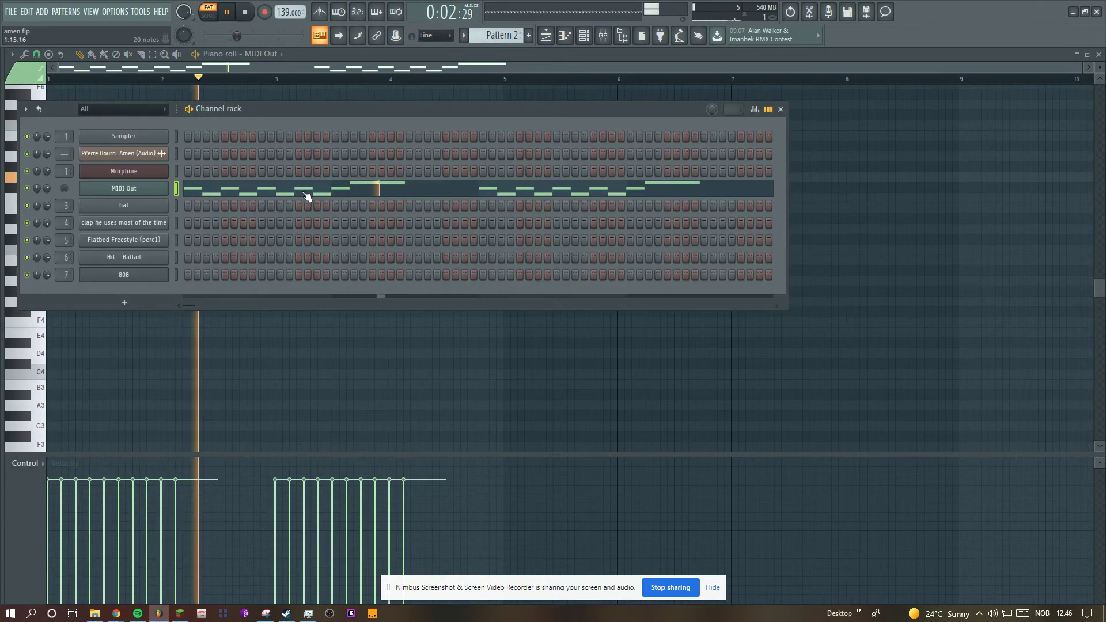
{"action": "left_click", "coordinate": [135, 189]}
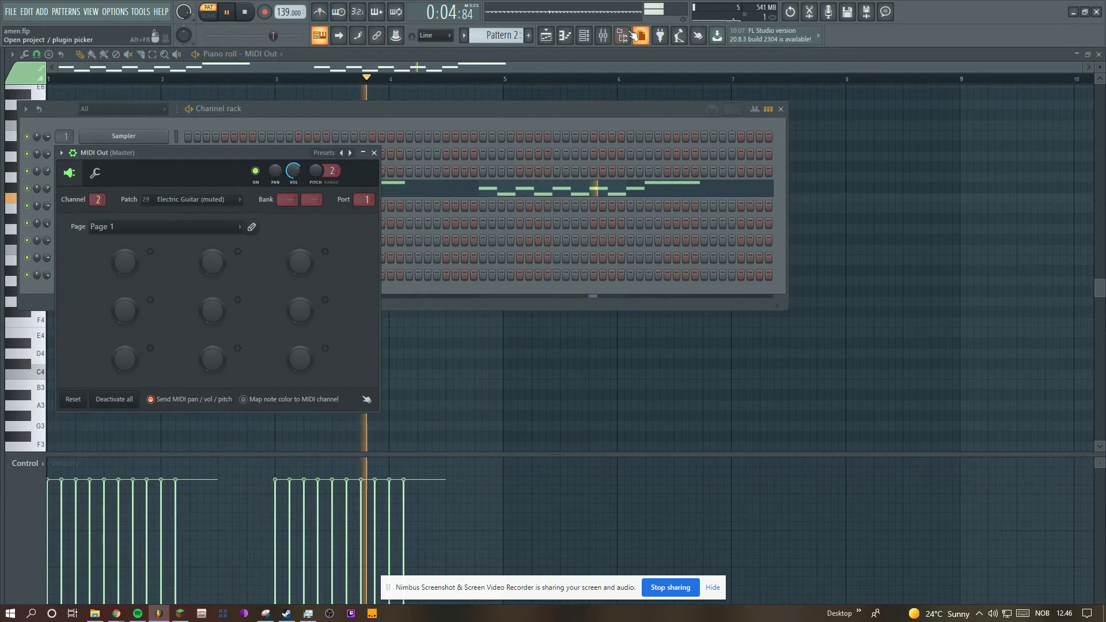
{"action": "key", "text": "F9"}
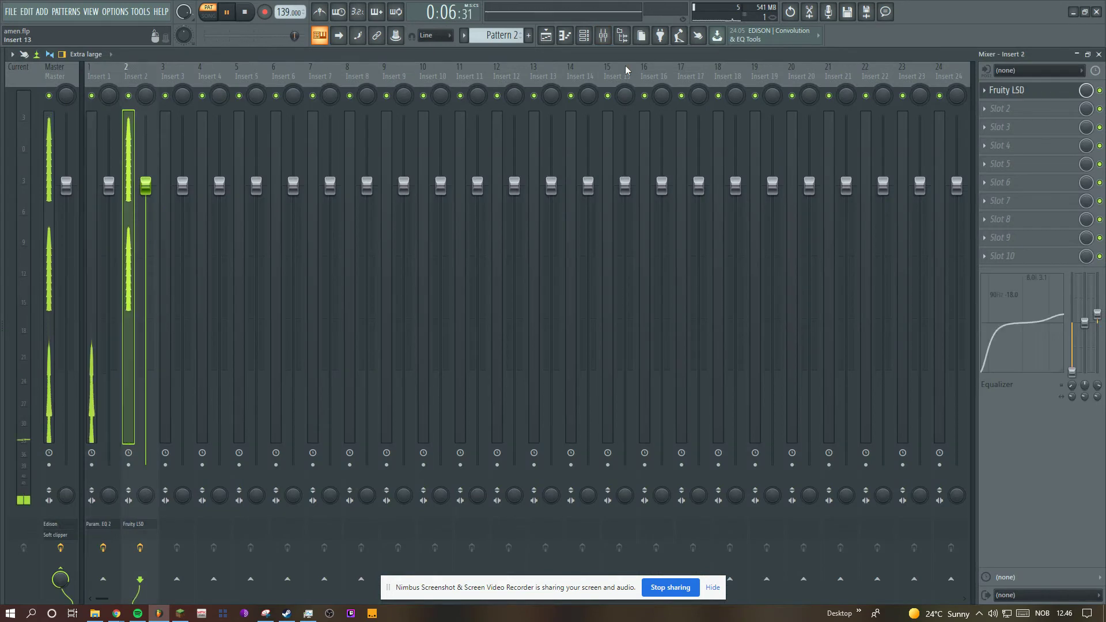
{"action": "left_click", "coordinate": [1008, 90]}
Step: Play Pattern 3's hat notes in the piano roll and check the hat's mixer track
{"action": "left_click", "coordinate": [565, 35]}
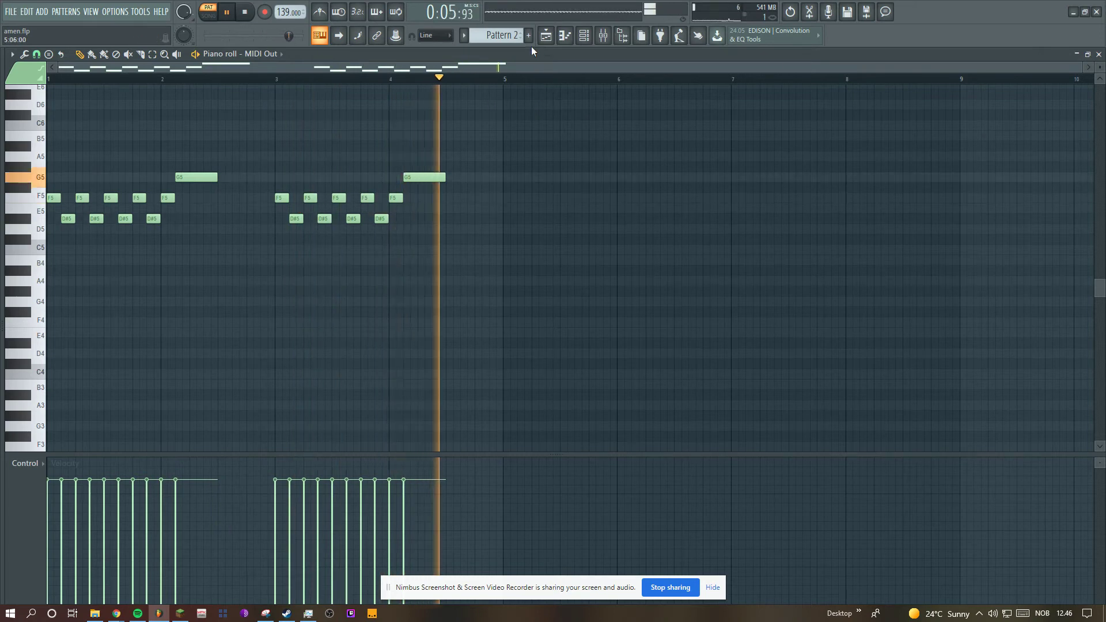
{"action": "key", "text": "space"}
{"action": "scroll", "coordinate": [515, 35], "scroll_direction": "down", "scroll_amount": 1}
{"action": "key", "text": "space"}
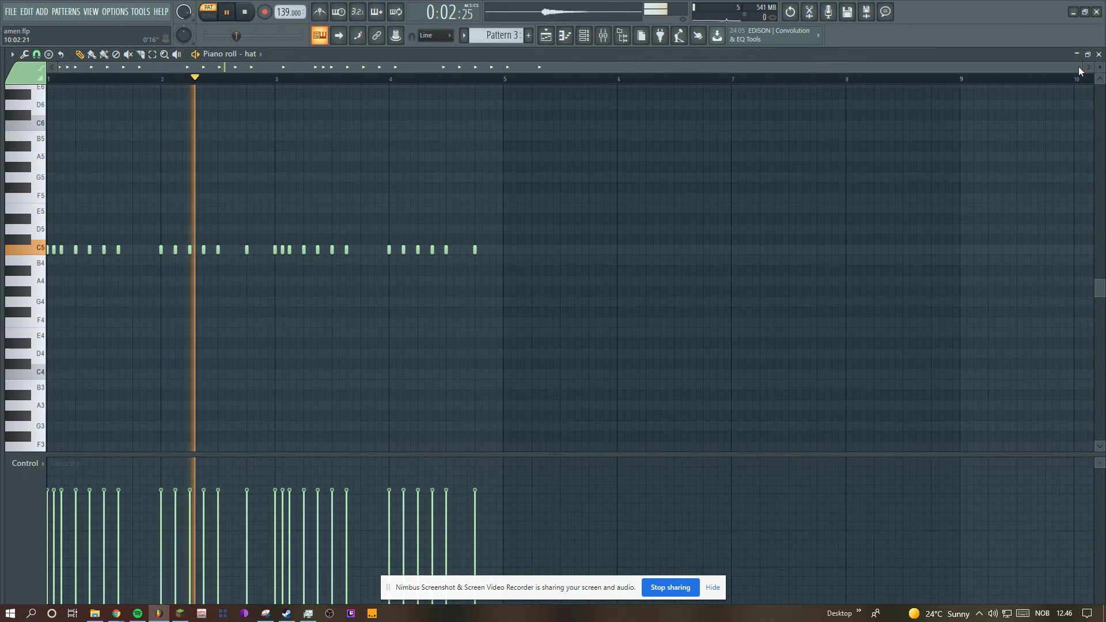
{"action": "left_click_drag", "start_coordinate": [1086, 68], "coordinate": [936, 70]}
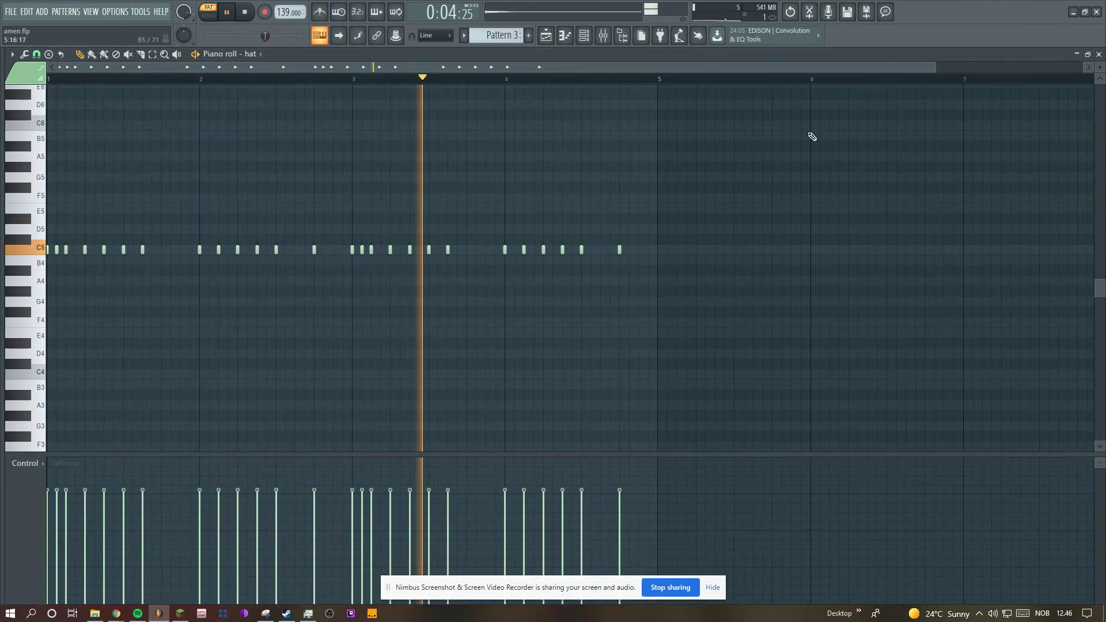
{"action": "key", "text": "F9"}
{"action": "key", "text": "F9"}
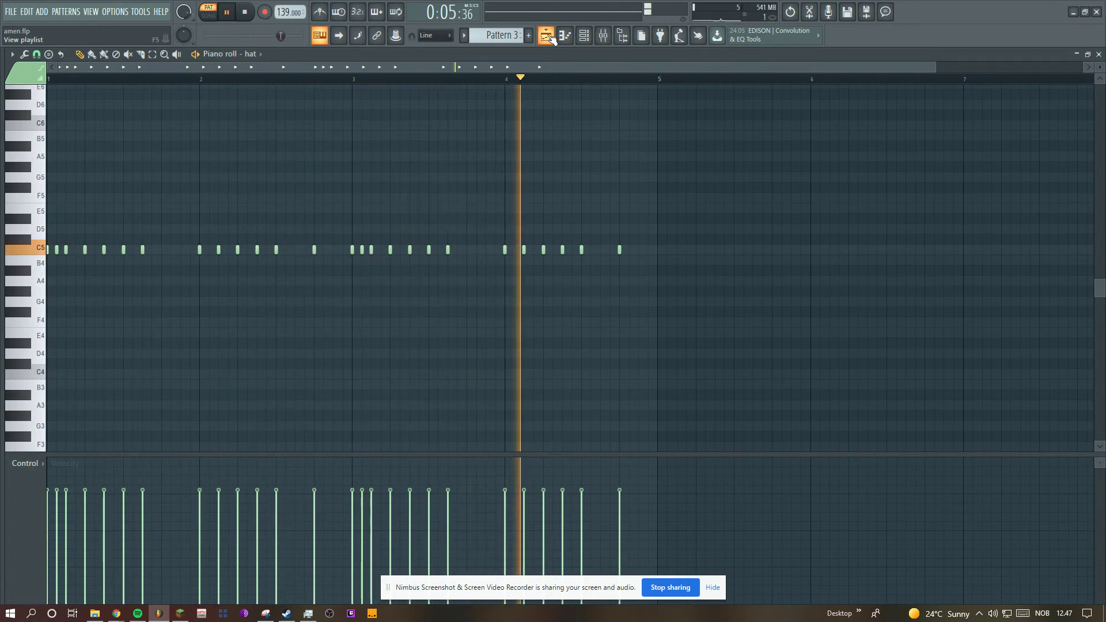
Step: Play Pattern 4's clap notes and Pattern 5's Flatbed Freestyle percussion notes in the piano roll
{"action": "key", "text": "space"}
{"action": "scroll", "coordinate": [509, 39], "scroll_direction": "down", "scroll_amount": 1}
{"action": "key", "text": "space"}
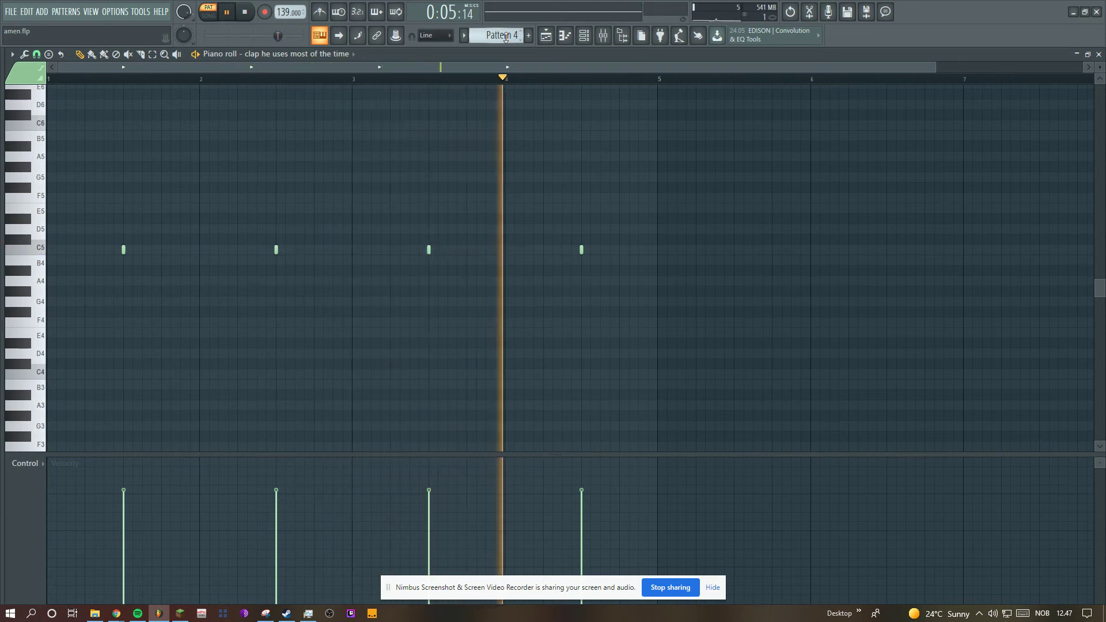
{"action": "key", "text": "space"}
{"action": "scroll", "coordinate": [507, 40], "scroll_direction": "down", "scroll_amount": 1}
{"action": "key", "text": "space"}
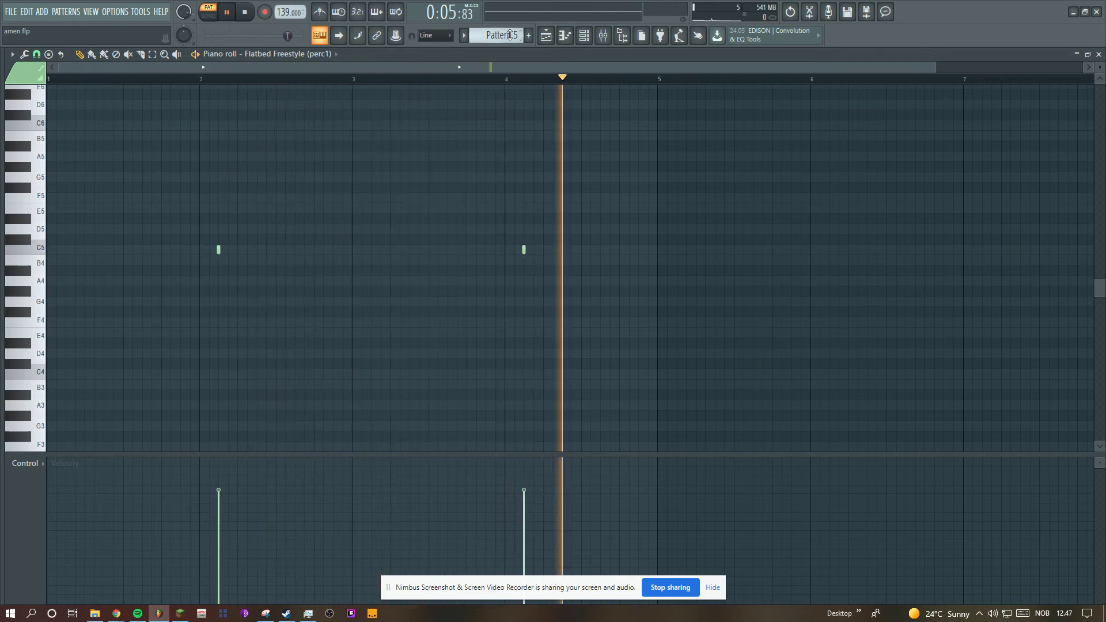
Step: Play Pattern 6's Hit - Ballad note and the full length of Pattern 7's 808 line in the piano roll
{"action": "key", "text": "space"}
{"action": "scroll", "coordinate": [506, 37], "scroll_direction": "down", "scroll_amount": 1}
{"action": "key", "text": "space"}
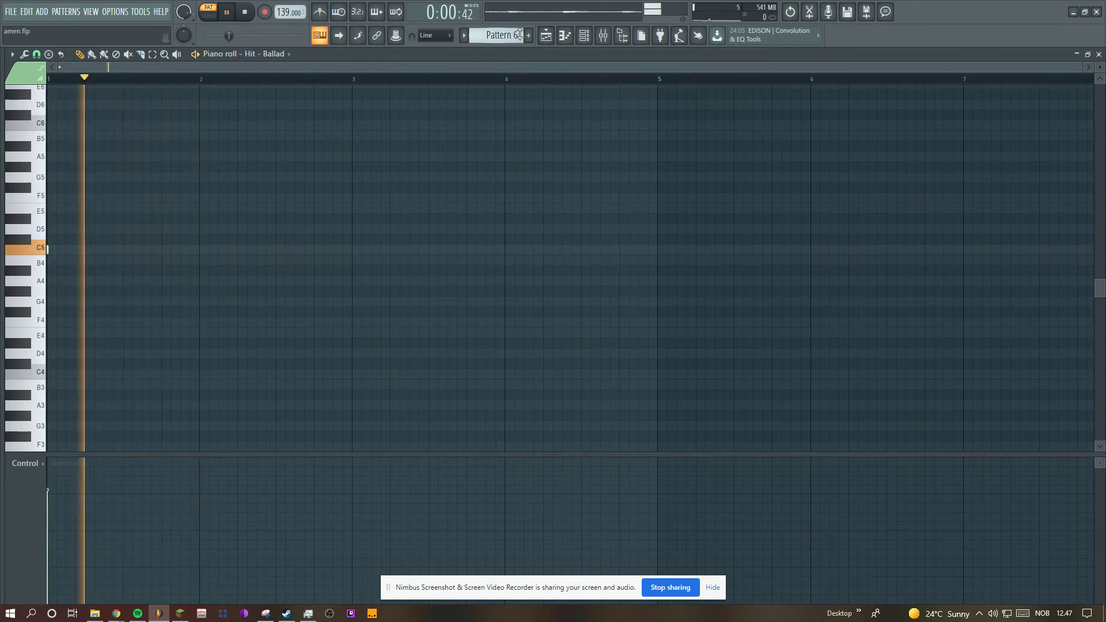
{"action": "scroll", "coordinate": [517, 36], "scroll_direction": "down", "scroll_amount": 1}
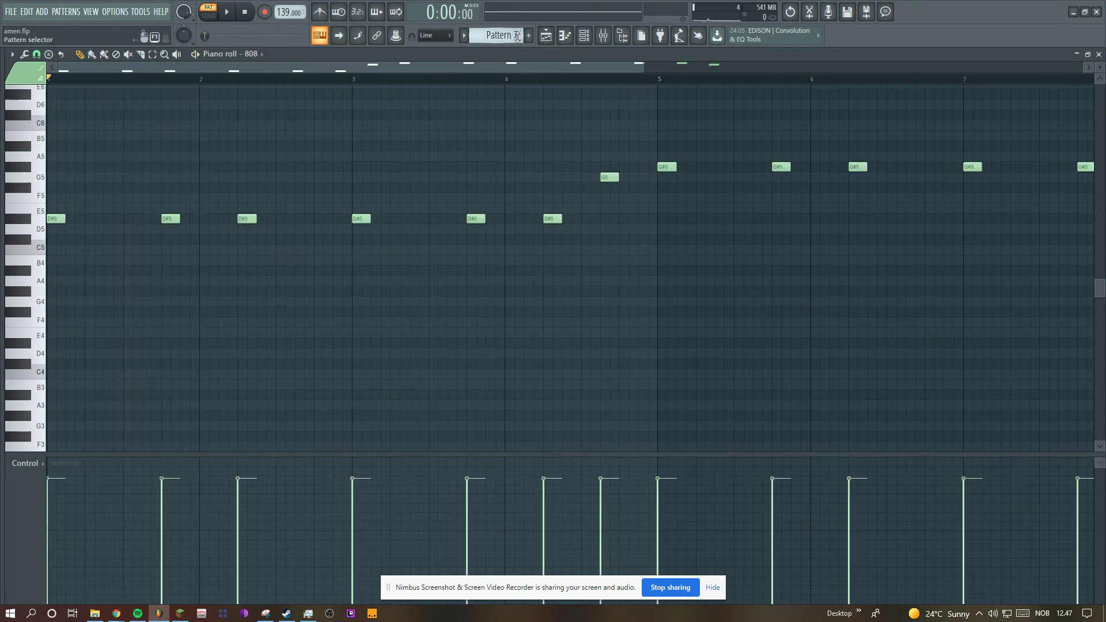
{"action": "left_click_drag", "start_coordinate": [646, 67], "coordinate": [939, 124]}
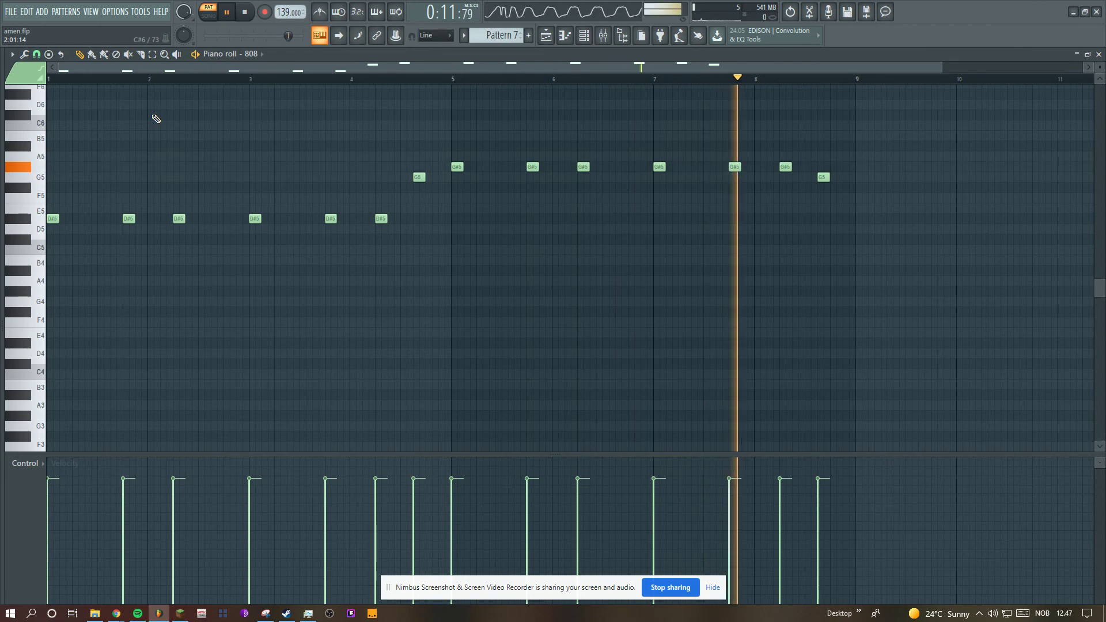
{"action": "key", "text": "space"}
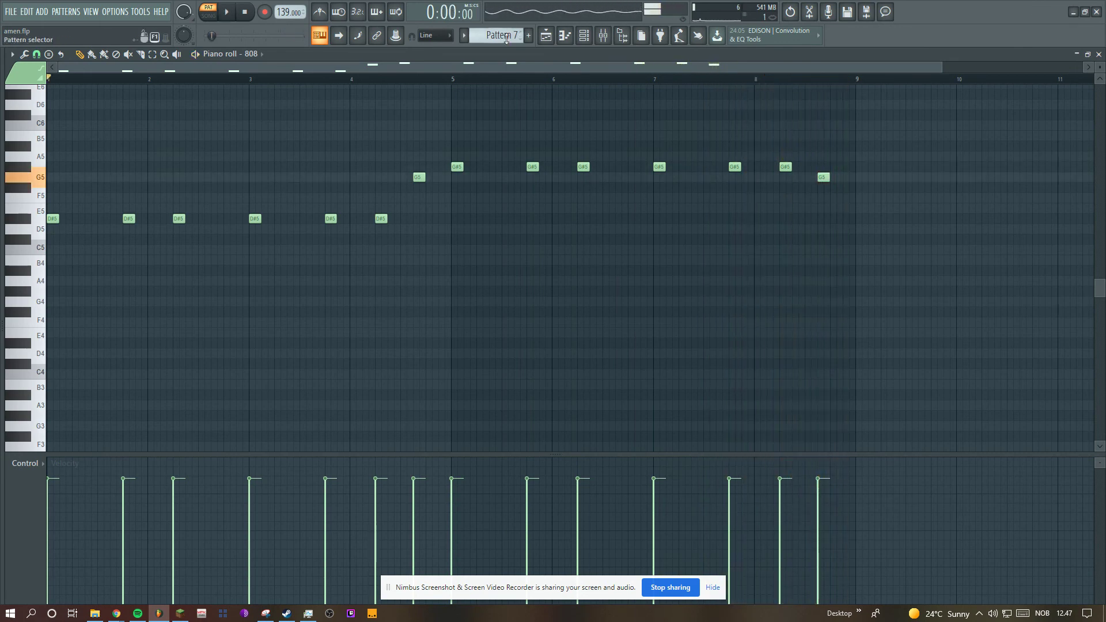
Step: Select Pattern 1 again and return to the playlist arrangement
{"action": "scroll", "coordinate": [514, 32], "scroll_direction": "down", "scroll_amount": 1}
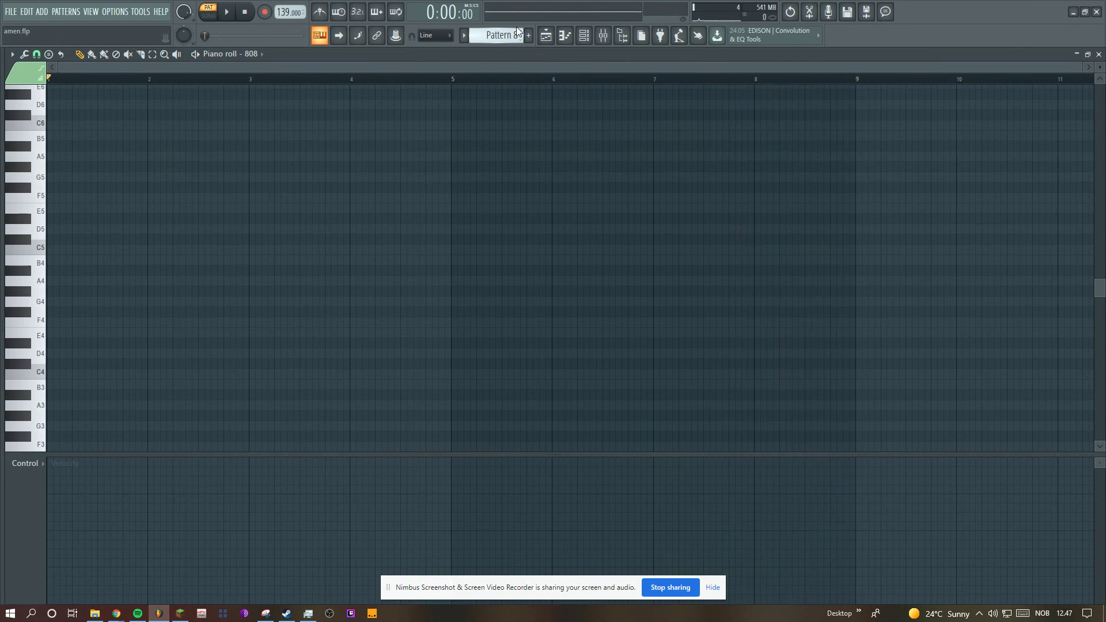
{"action": "scroll", "coordinate": [517, 31], "scroll_direction": "up", "scroll_amount": 7}
{"action": "left_click", "coordinate": [614, 37]}
{"action": "key", "text": "F9"}
{"action": "left_click", "coordinate": [545, 36]}
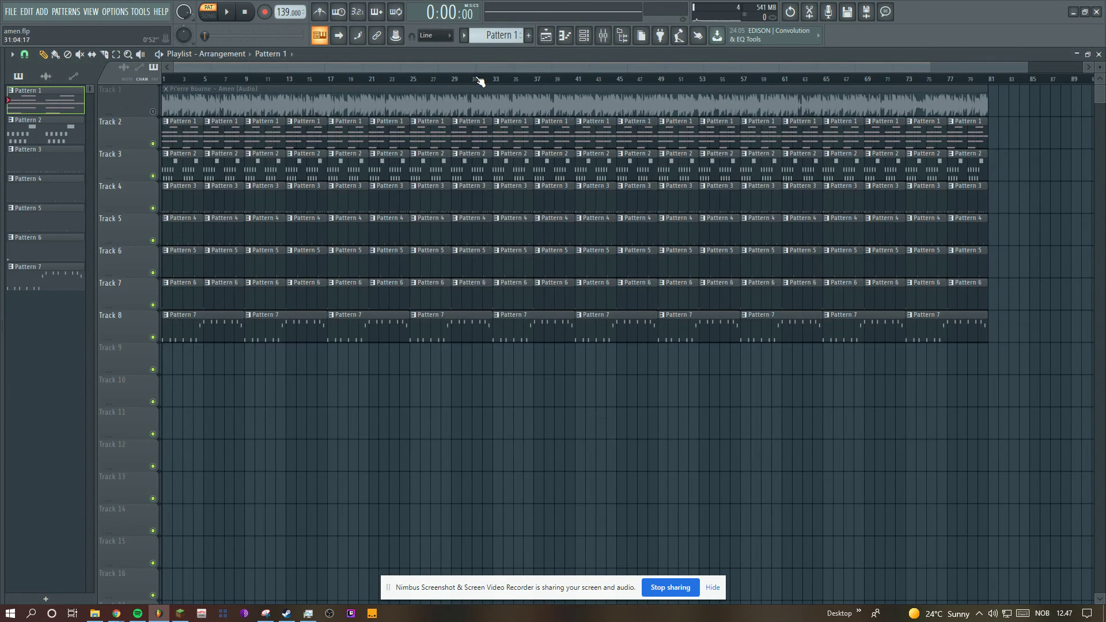